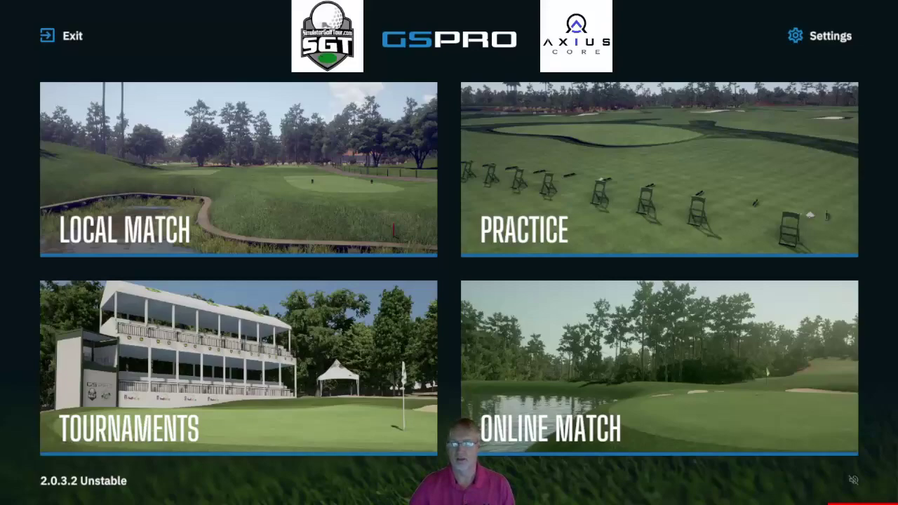
# Browse GSPro's Select Course list for a local match, then switch to Discord
pyautogui.click(363, 212)
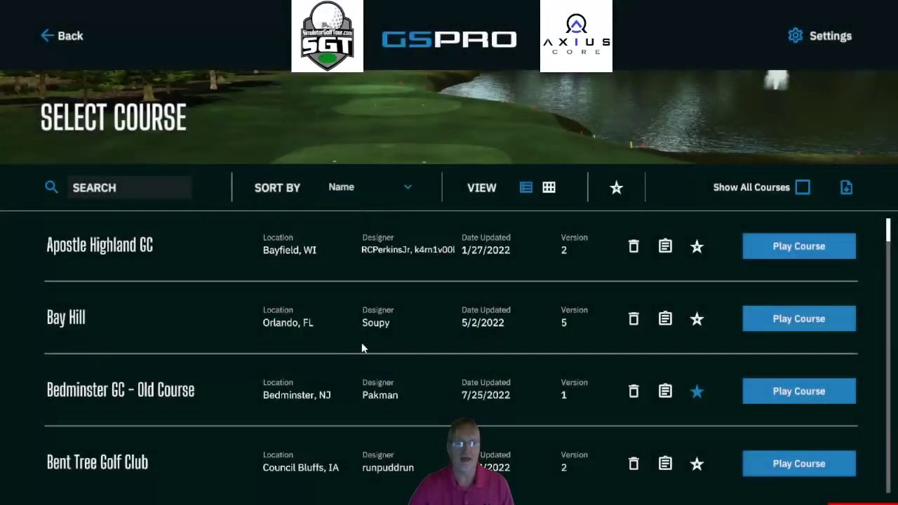
pyautogui.scroll(-4, 362, 344)
pyautogui.scroll(5, 362, 343)
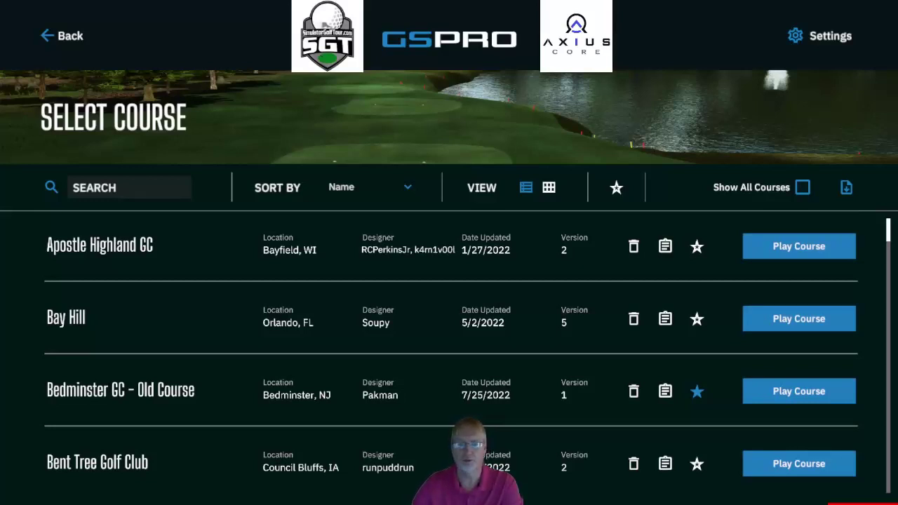
pyautogui.hotkey('alt', 'Tab')
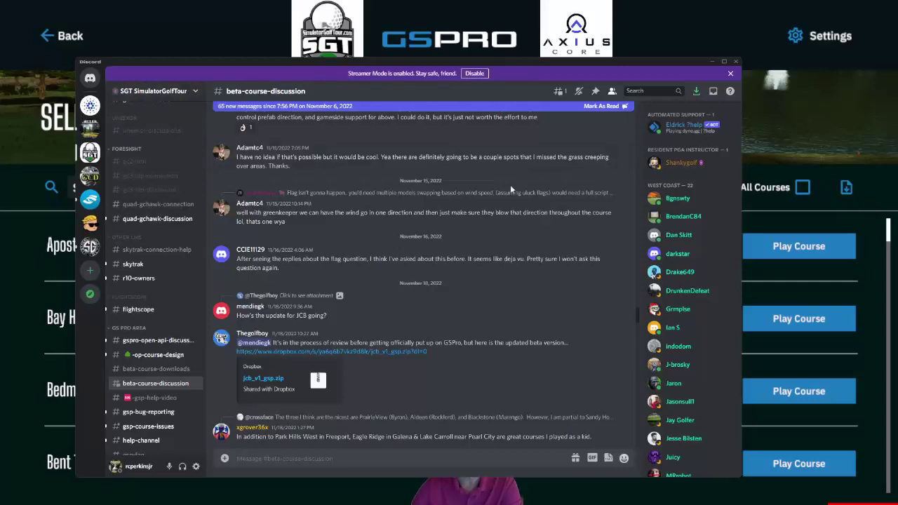
# Download jcb_v1_gsp.zip from the Dropbox link in beta-course-discussion, accepting the warning
pyautogui.moveTo(141, 389)
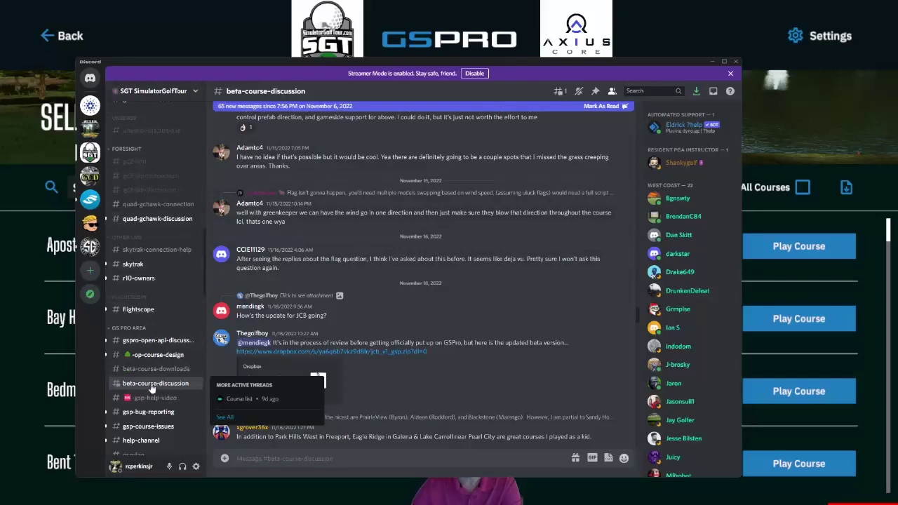
pyautogui.scroll(5, 442, 305)
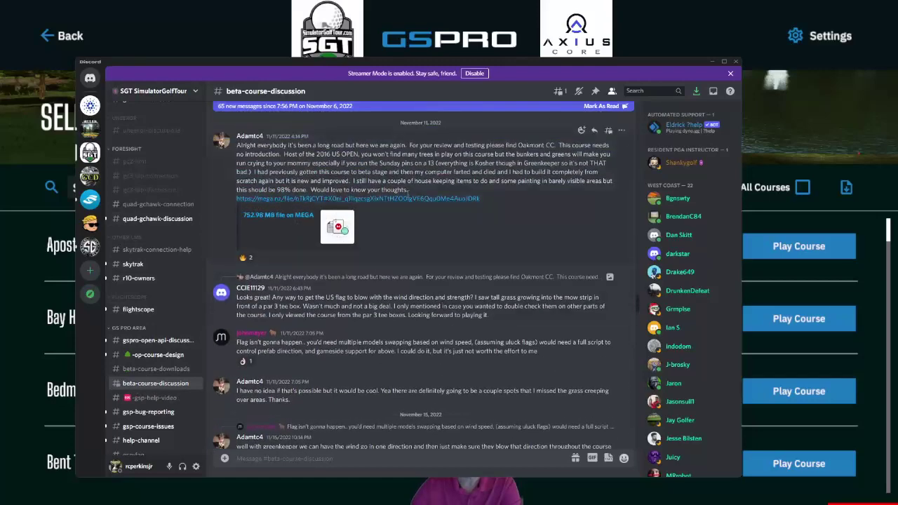
pyautogui.scroll(-4, 412, 206)
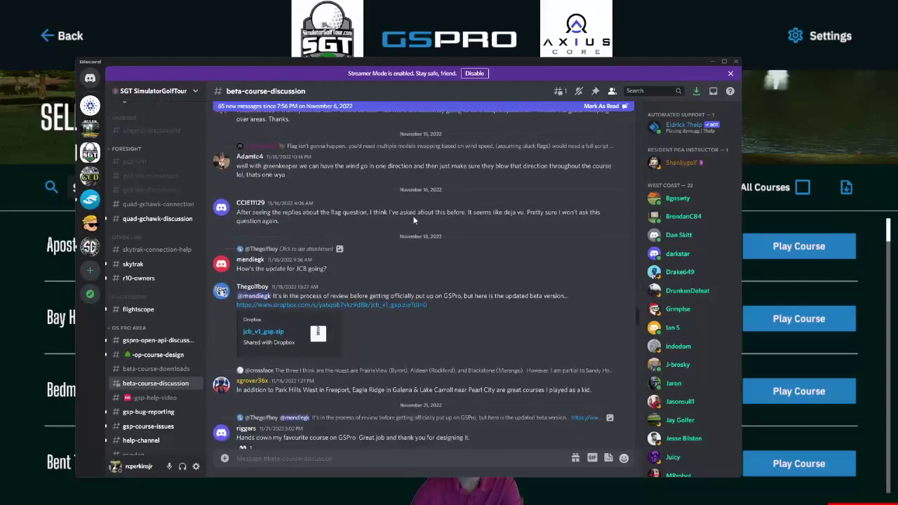
pyautogui.scroll(-1, 397, 317)
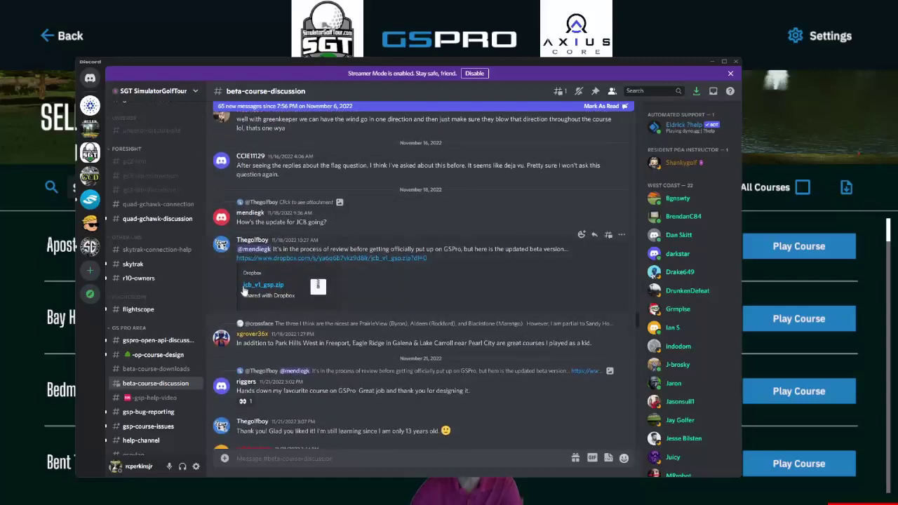
pyautogui.click(365, 262)
pyautogui.click(435, 301)
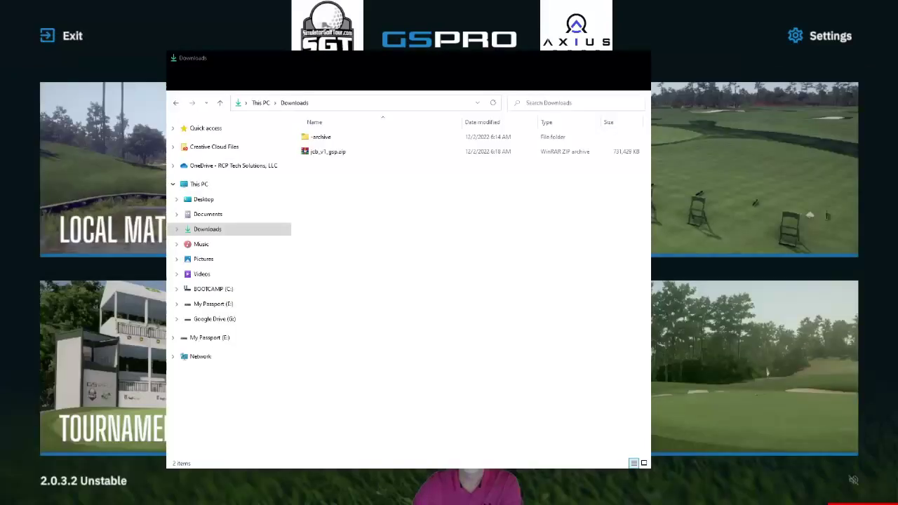
# Open jcb_v1_gsp.zip in Downloads, select its jcb_v1_gsp folder, and go to BOOTCAMP (C:)
pyautogui.click(326, 153)
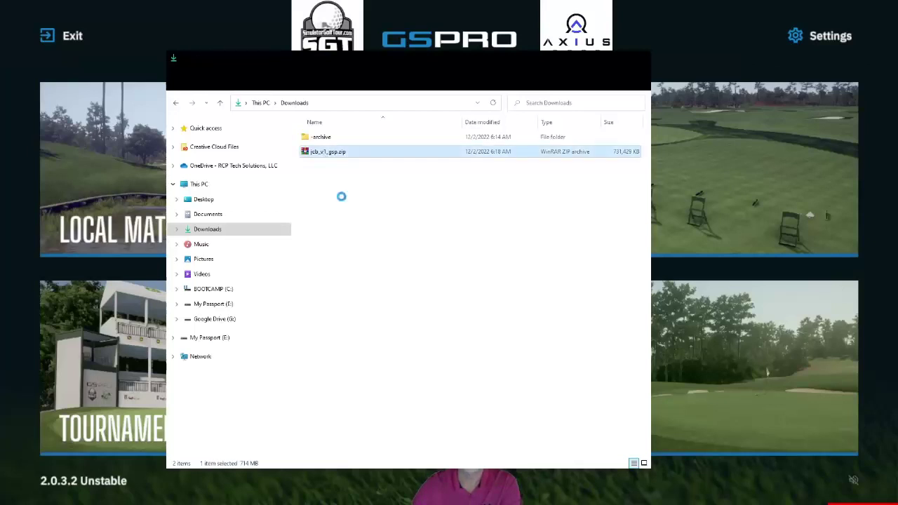
pyautogui.click(344, 166)
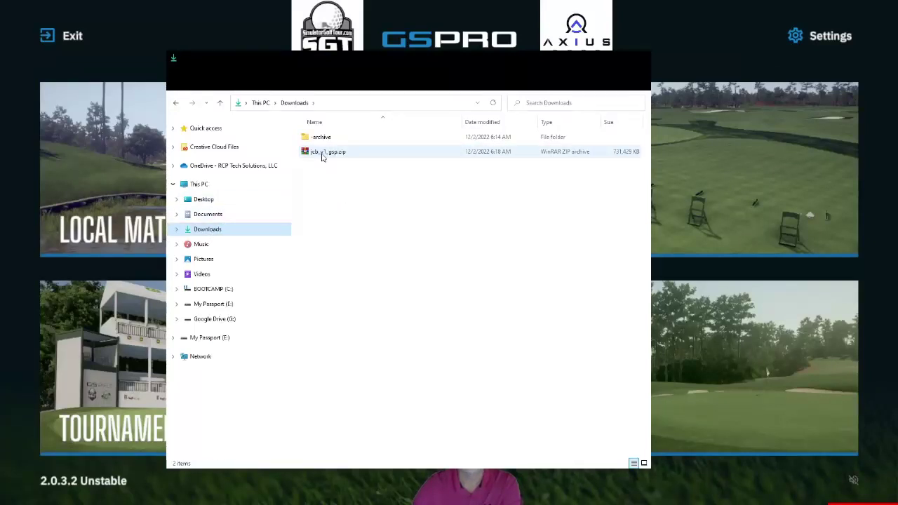
pyautogui.click(323, 157)
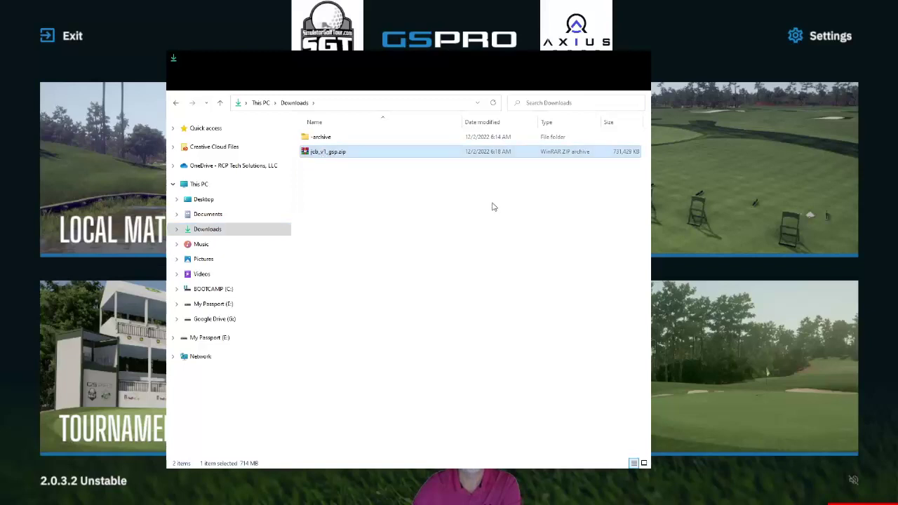
pyautogui.press('Return')
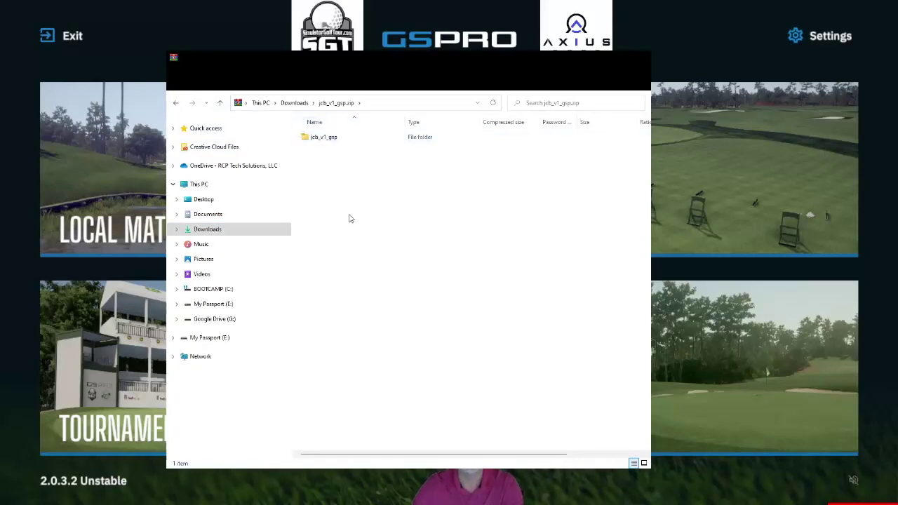
pyautogui.click(314, 142)
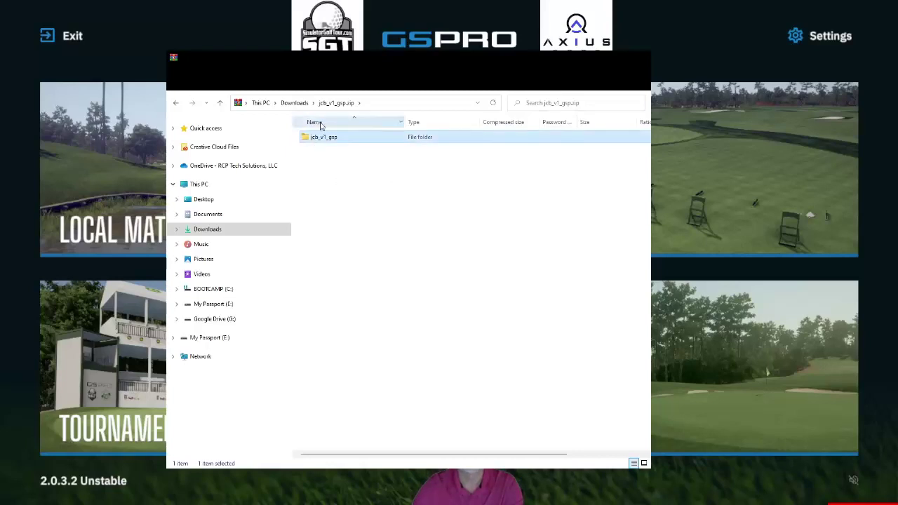
pyautogui.click(226, 290)
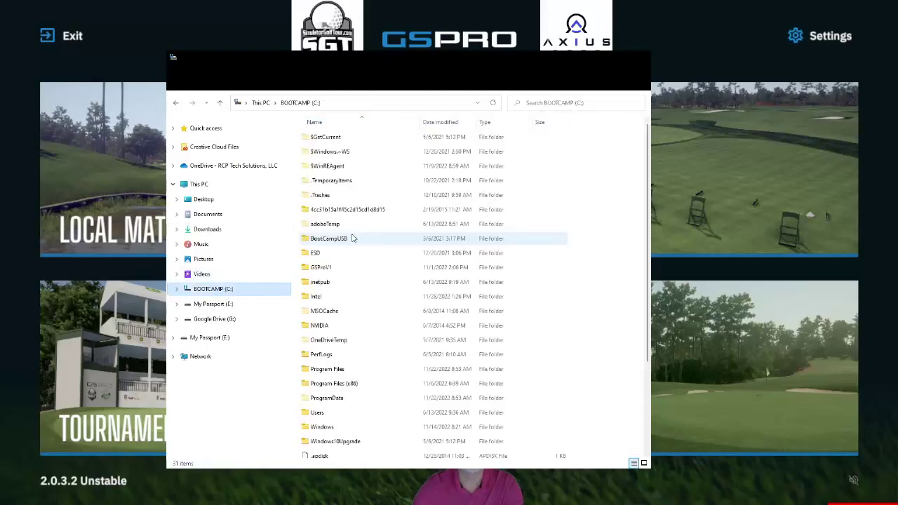
# Navigate into GSProV1\Core\GSP\Courses on the BOOTCAMP (C:) drive
pyautogui.doubleClick(320, 266)
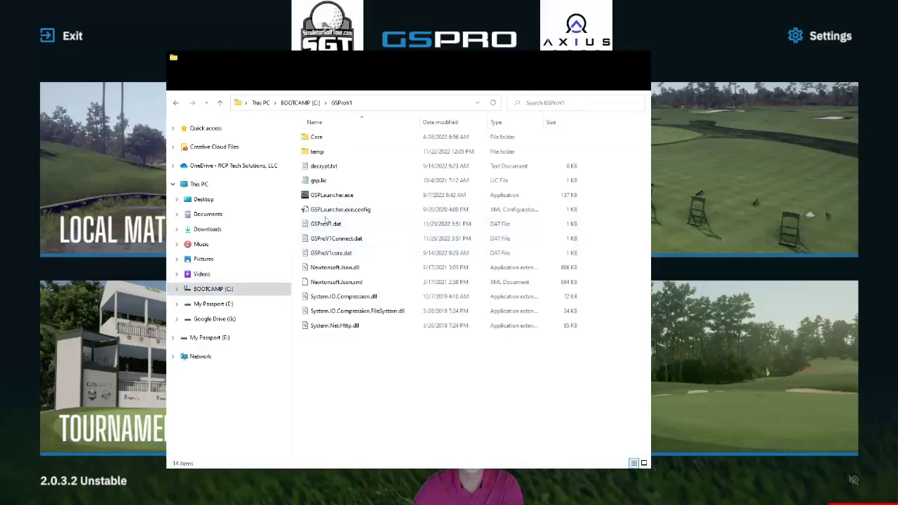
pyautogui.doubleClick(316, 139)
pyautogui.doubleClick(317, 138)
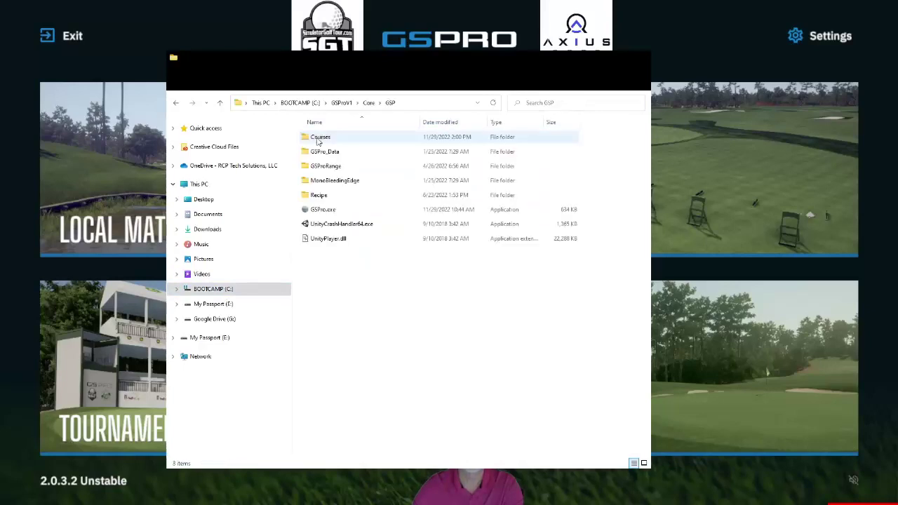
pyautogui.doubleClick(317, 138)
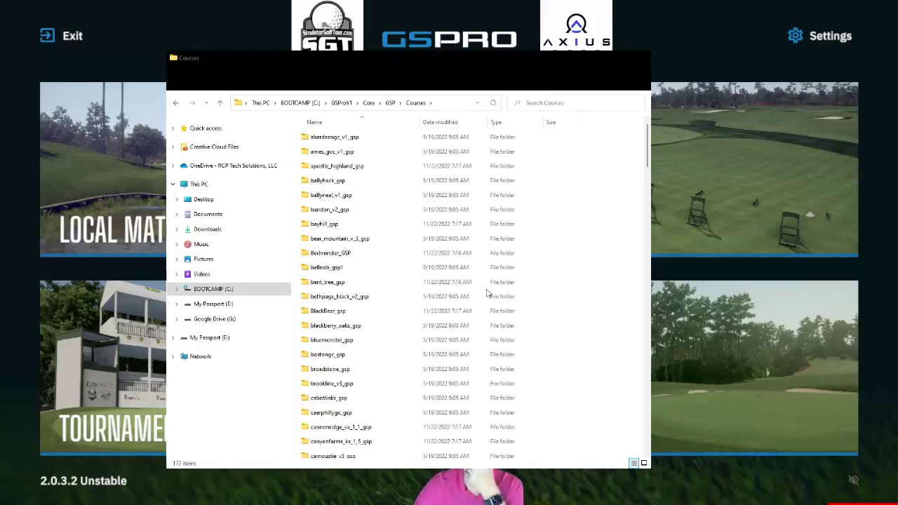
# Open the jcb_v1_gsp course folder in Courses and start a new folder inside it
pyautogui.press('j')
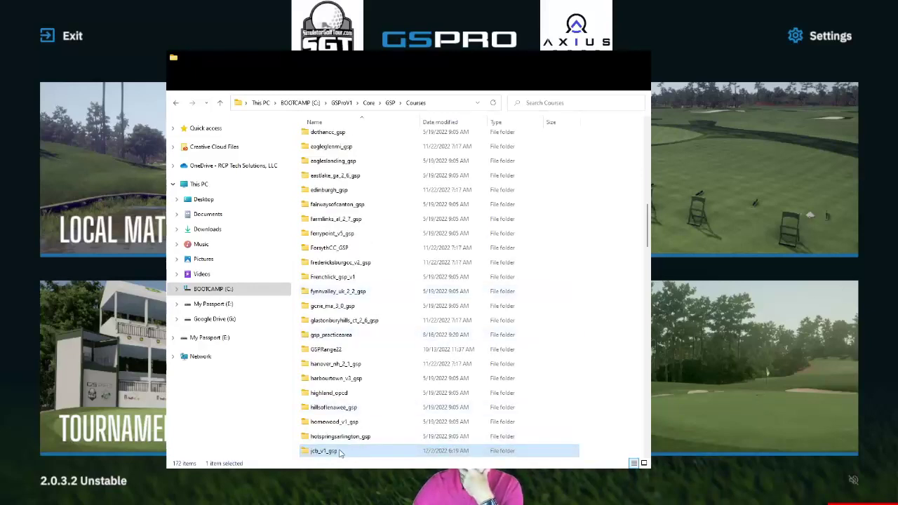
pyautogui.scroll(-3, 355, 378)
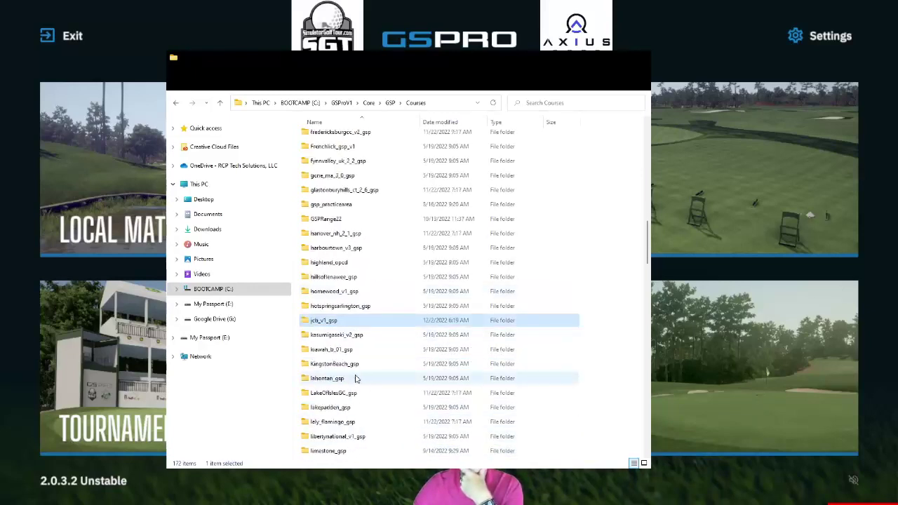
pyautogui.doubleClick(307, 322)
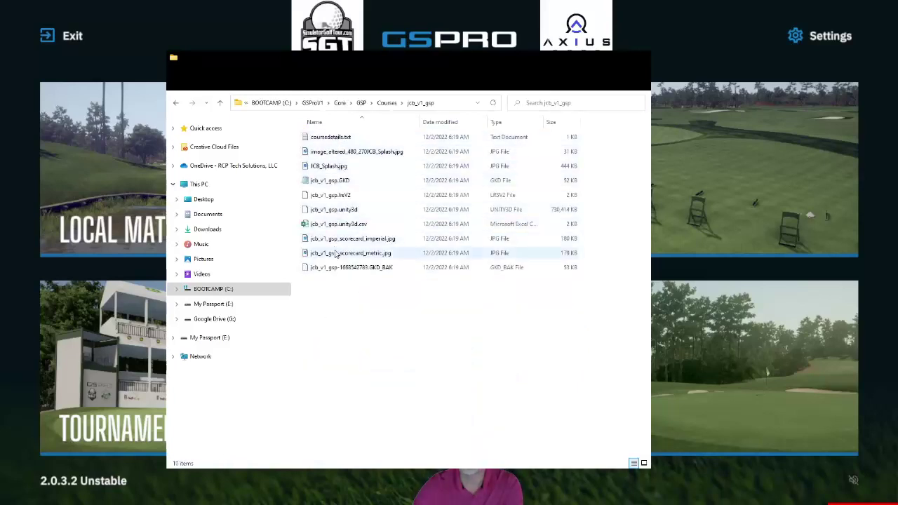
pyautogui.click(387, 103)
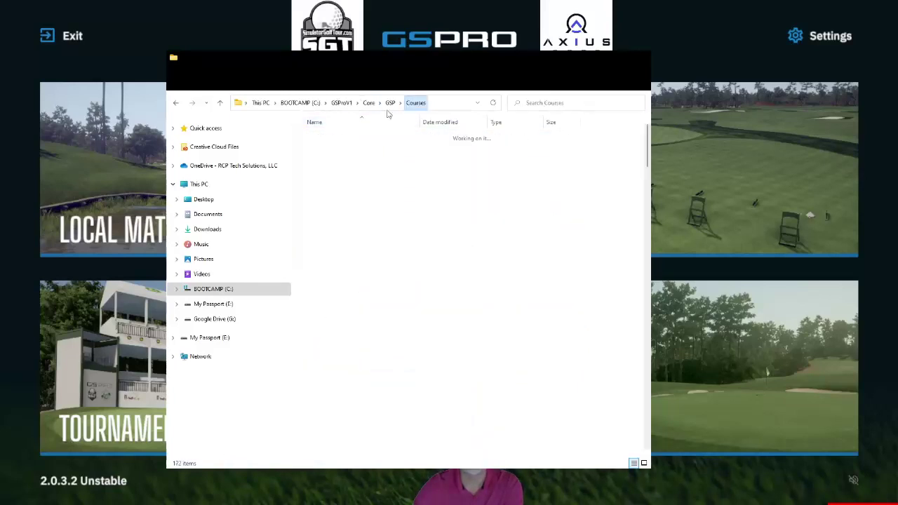
pyautogui.scroll(-2, 336, 321)
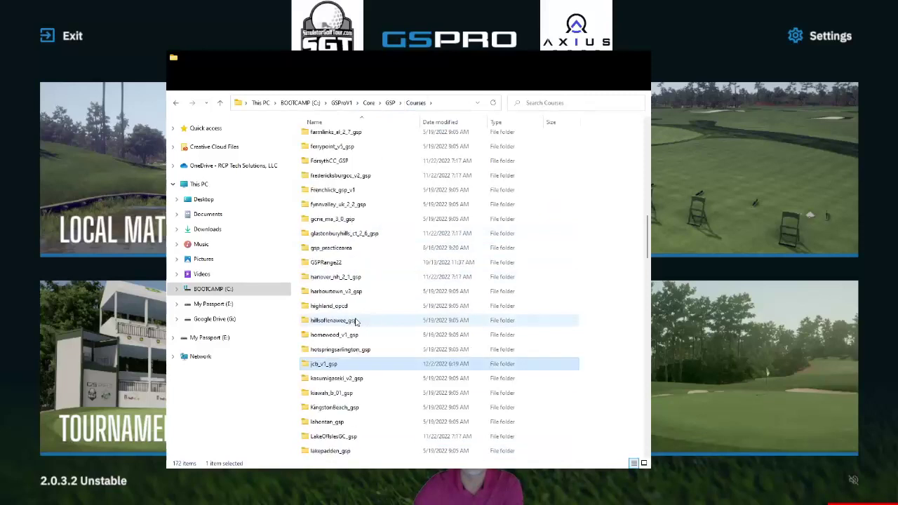
pyautogui.doubleClick(308, 366)
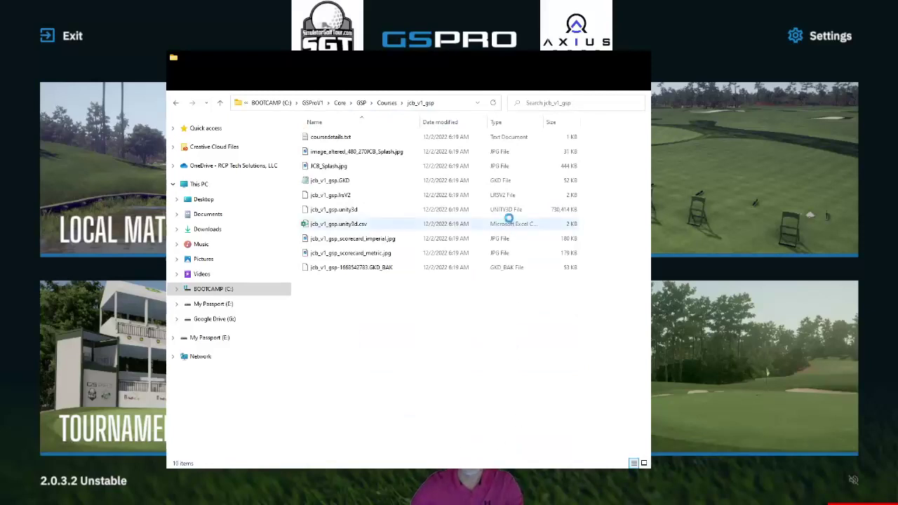
pyautogui.hotkey('ctrl', 'shift', 'n')
# Name the new folder JCB, then delete it, leaving the course files directly in jcb_v1_gsp
pyautogui.write('JCB')
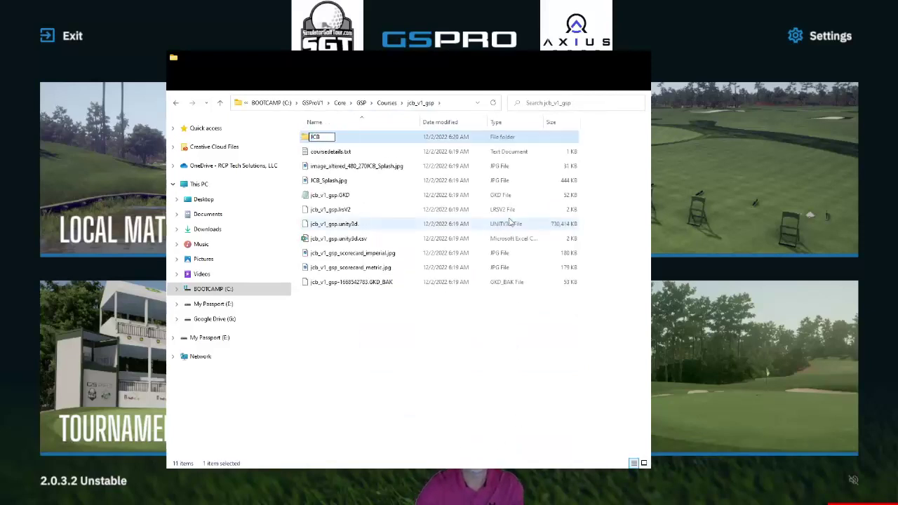
pyautogui.press('Return')
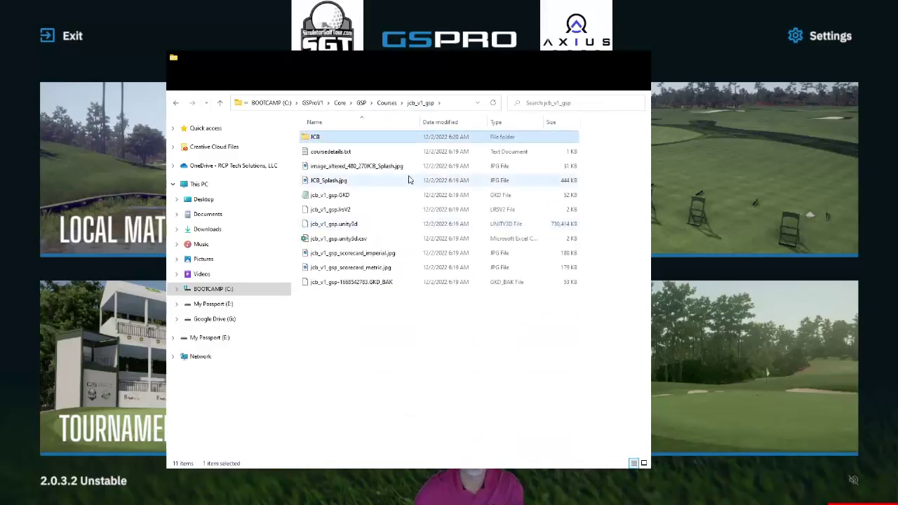
pyautogui.click(337, 152)
pyautogui.keyDown('shift'); pyautogui.click(354, 282); pyautogui.keyUp('shift')
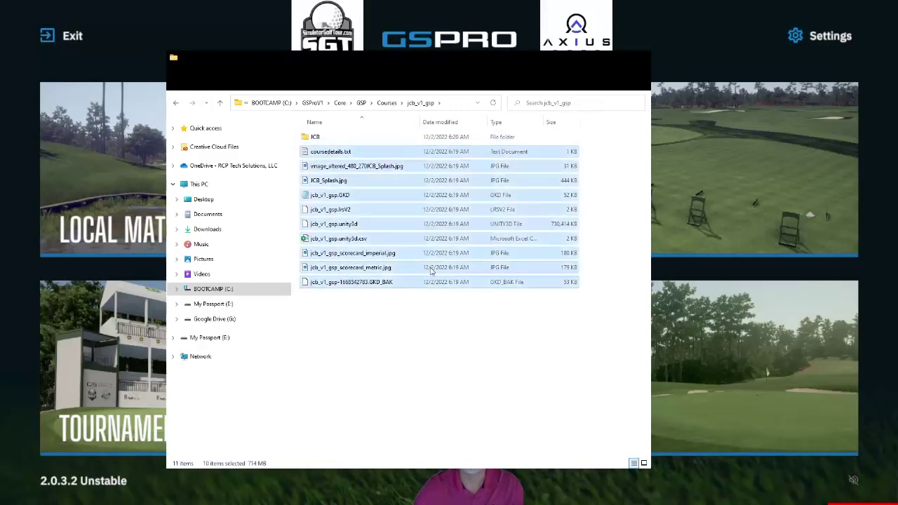
pyautogui.click(316, 137)
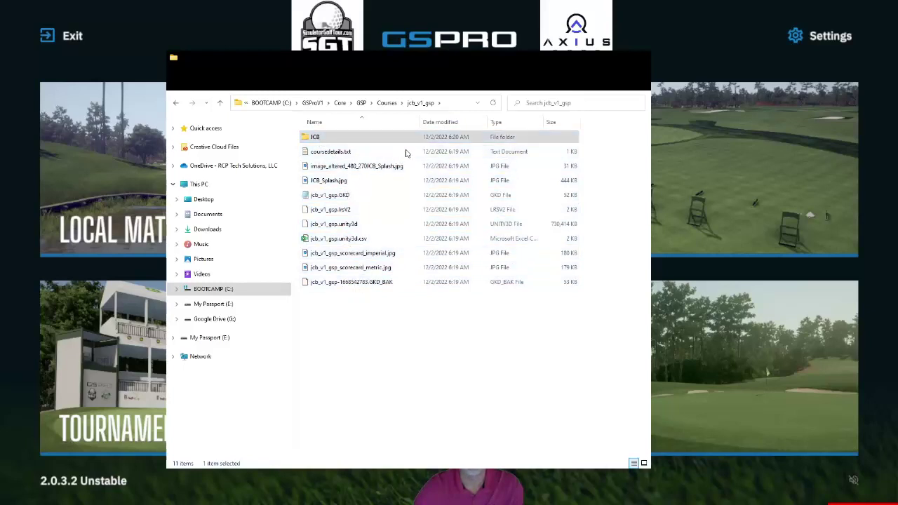
pyautogui.press('Delete')
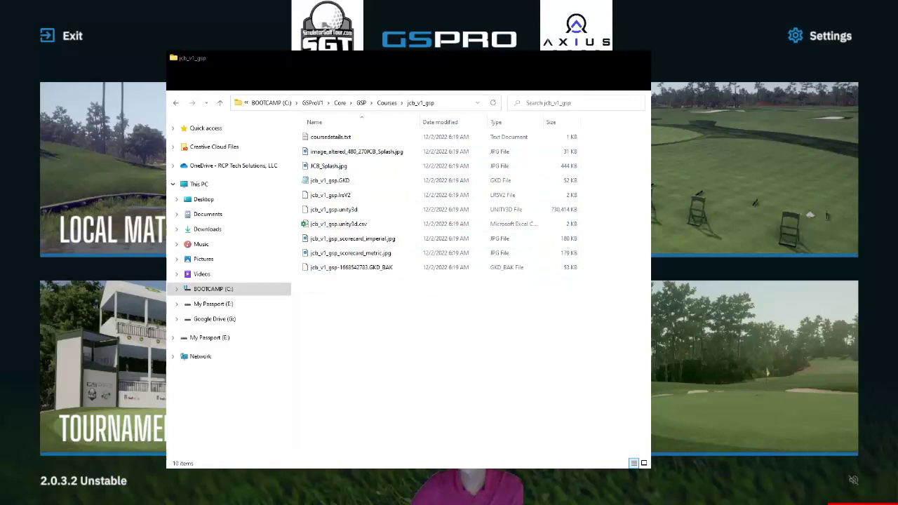
# Recheck jcb_v1_gsp and its jcb_v1_gsp.unity3d file size, then close File Explorer
pyautogui.click(387, 103)
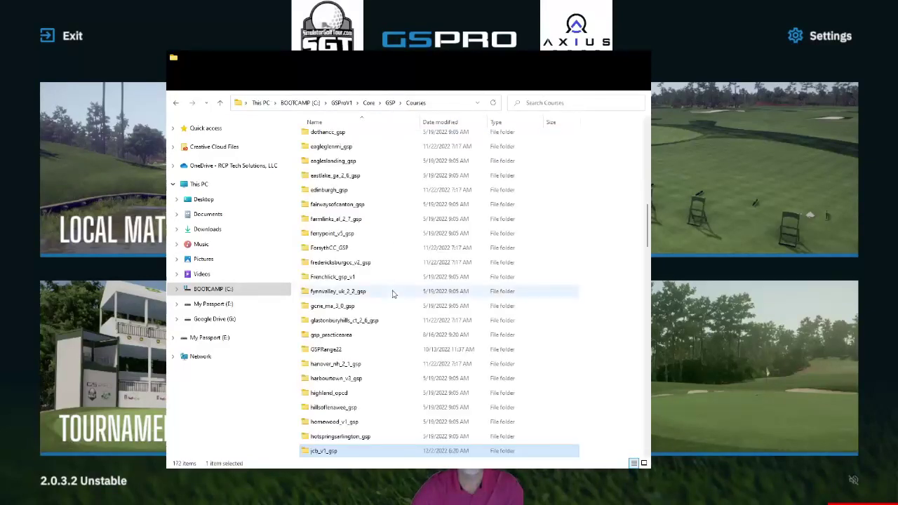
pyautogui.scroll(-4, 370, 362)
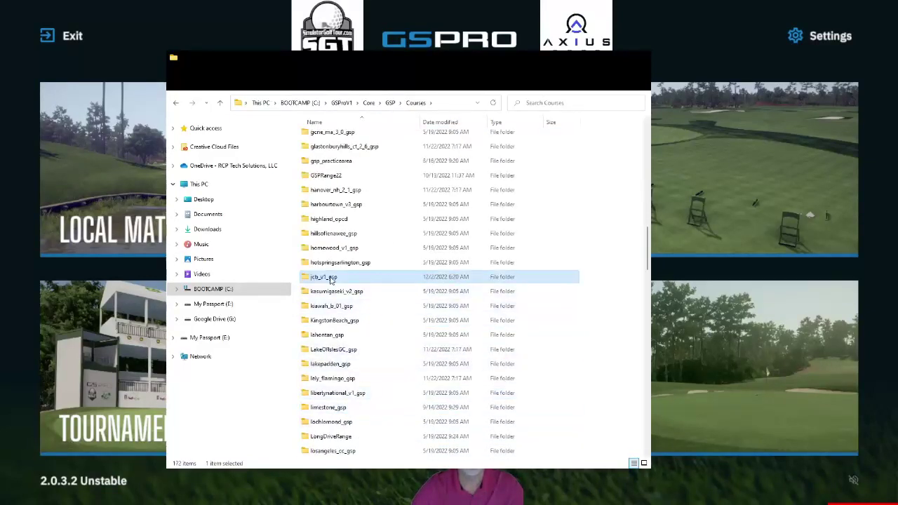
pyautogui.doubleClick(333, 278)
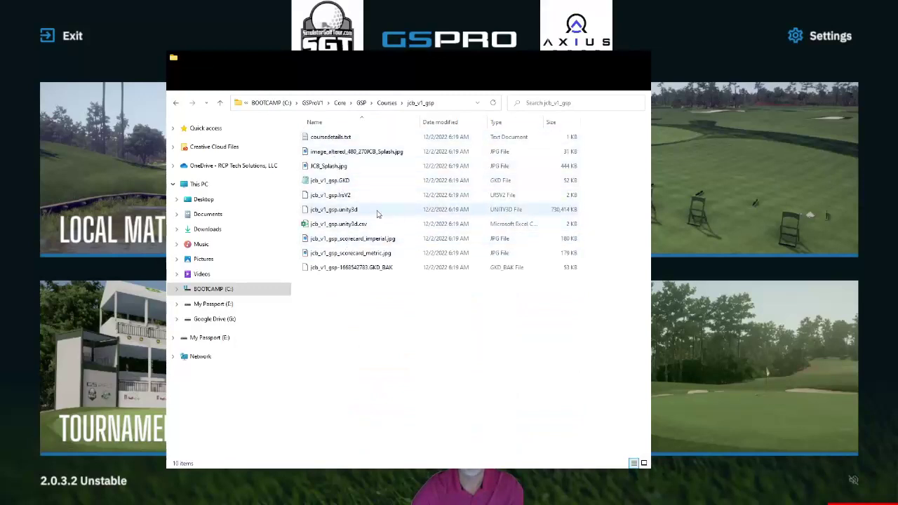
pyautogui.click(357, 209)
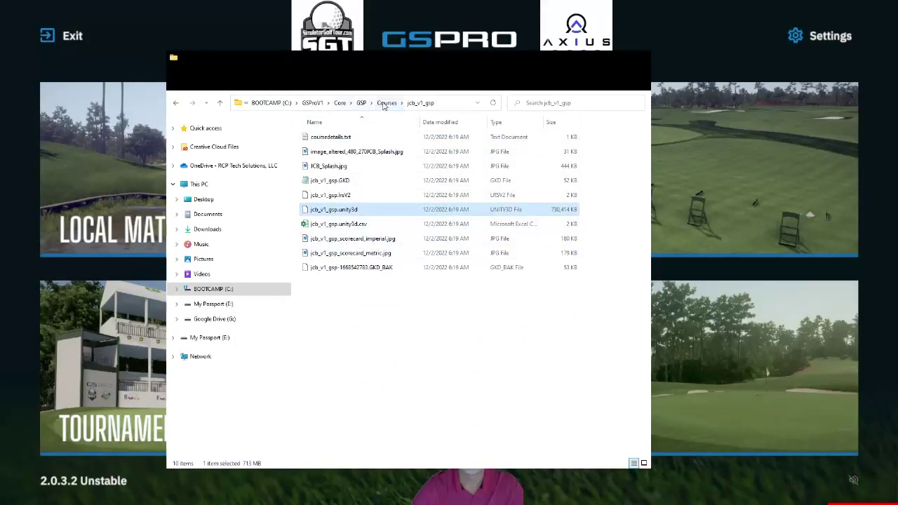
pyautogui.click(386, 103)
pyautogui.scroll(-4, 332, 300)
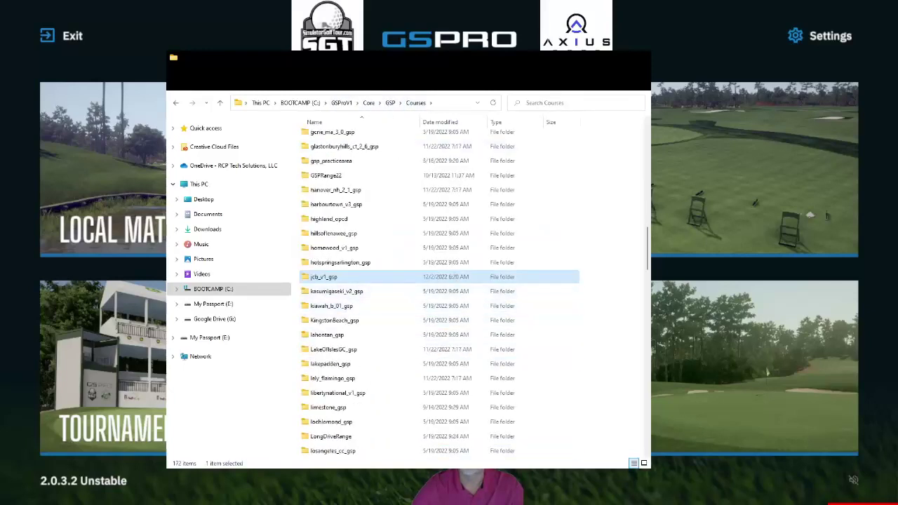
pyautogui.hotkey('alt', 'F4')
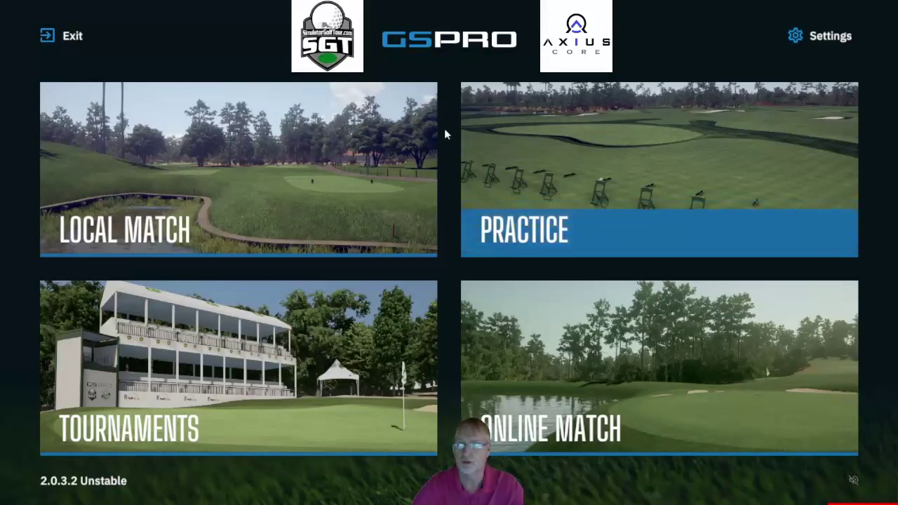
# Clear the course cache and reload courses from GSPro's GAME settings
pyautogui.click(809, 35)
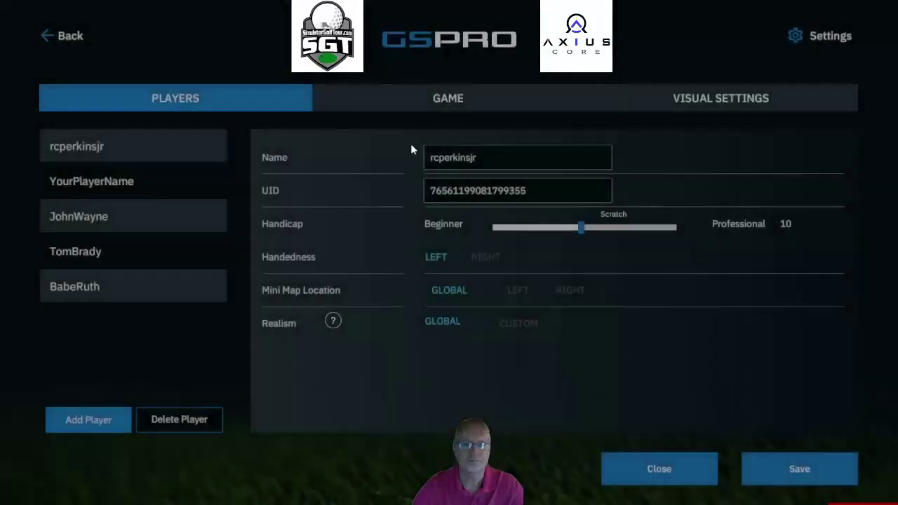
pyautogui.click(471, 96)
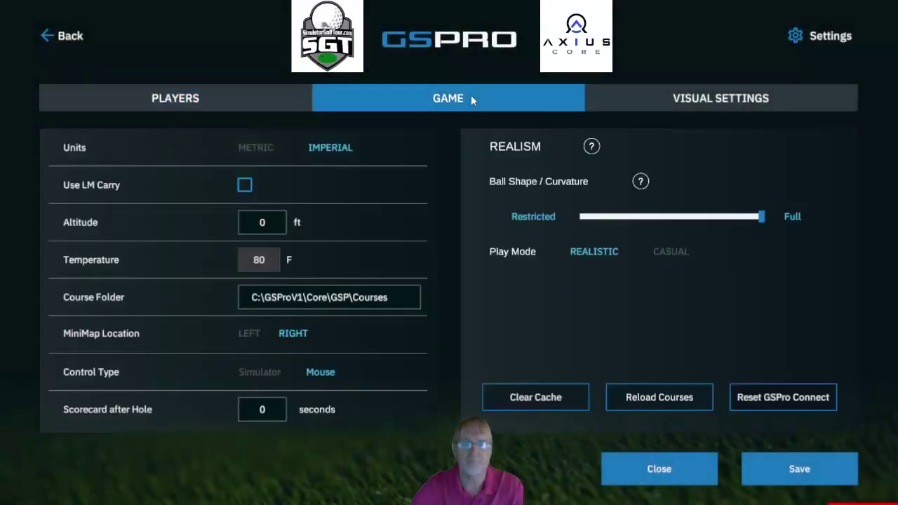
pyautogui.click(549, 406)
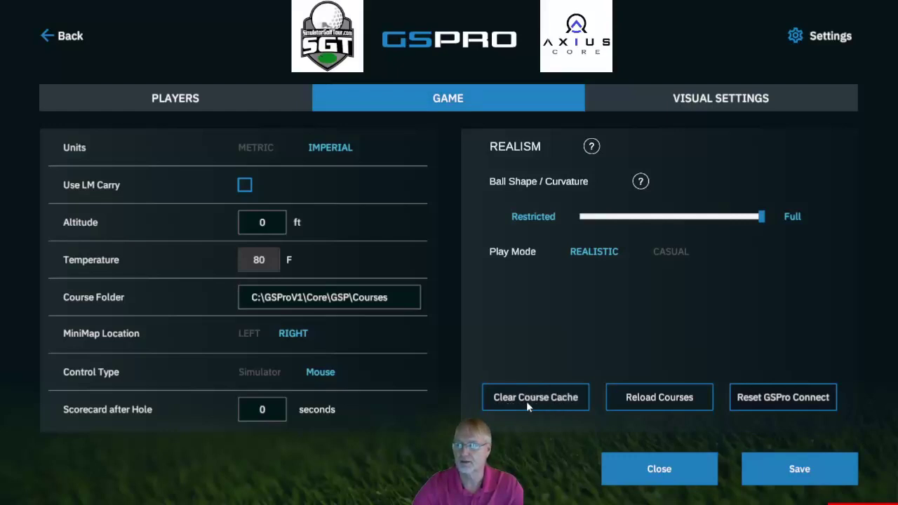
pyautogui.click(664, 406)
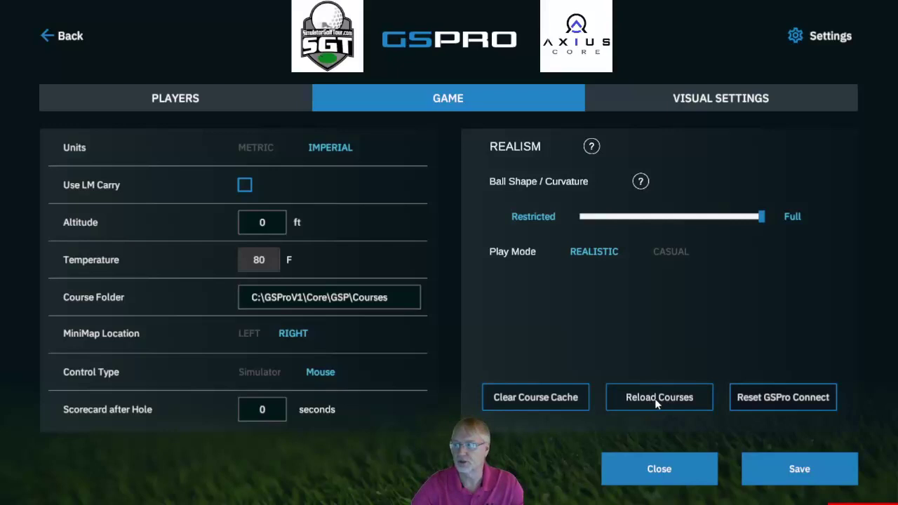
pyautogui.click(787, 464)
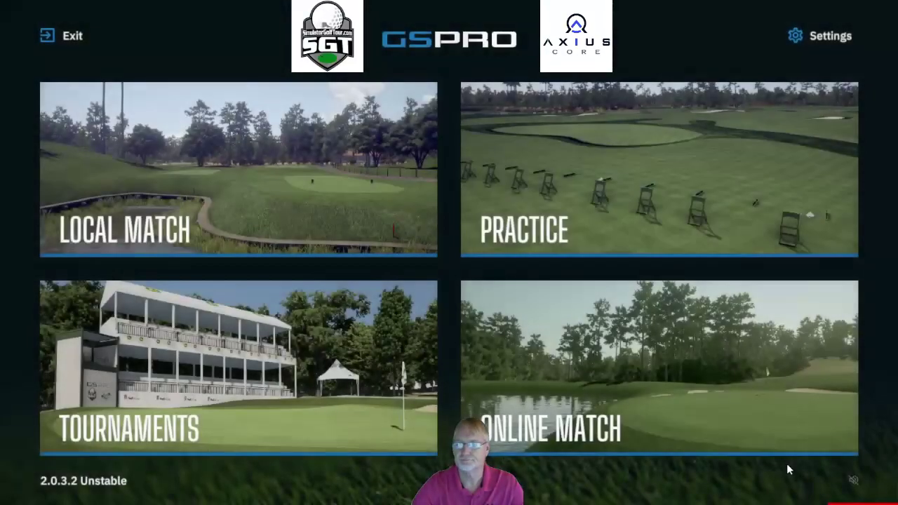
# Search 'jcb' in Local Match, play JCB Golf & Country Club, and view its match settings
pyautogui.click(250, 204)
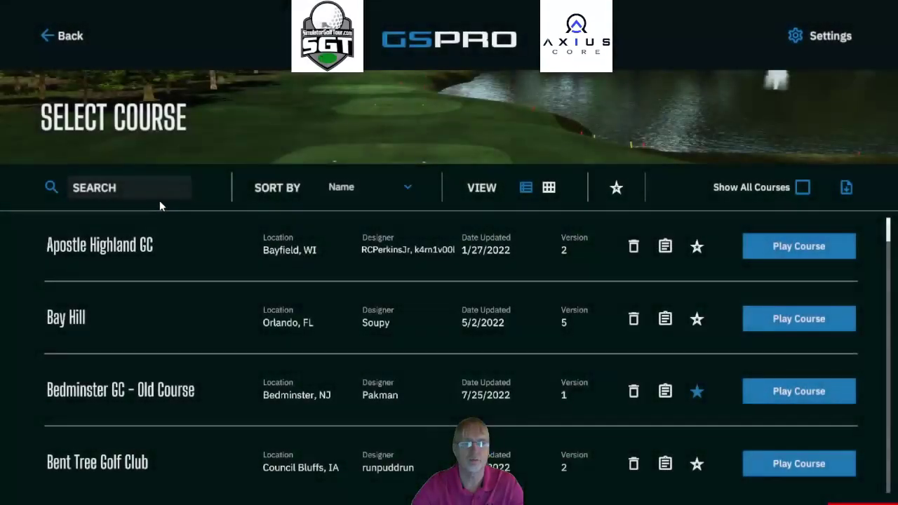
pyautogui.write('jcb')
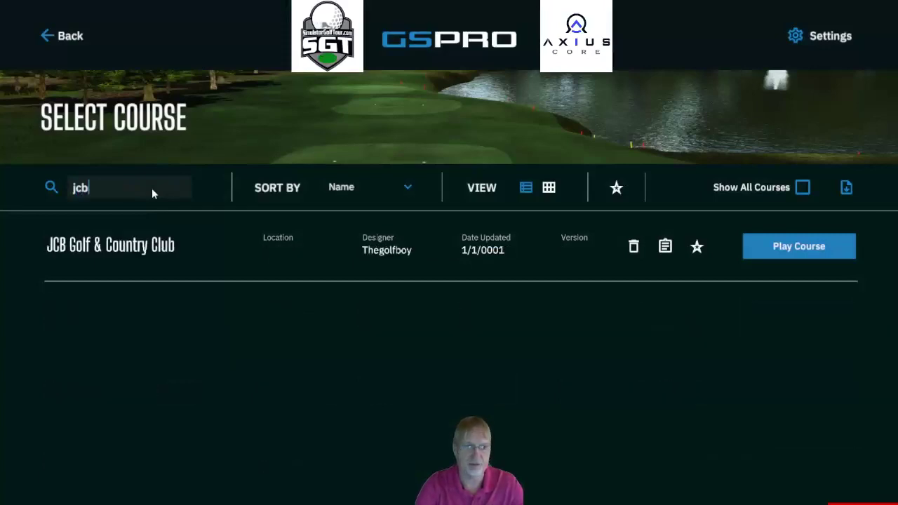
pyautogui.click(777, 253)
pyautogui.click(500, 94)
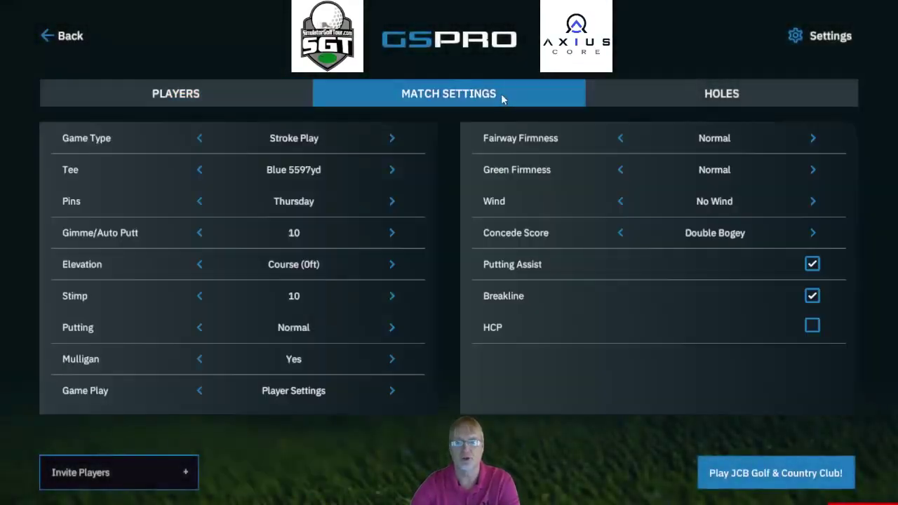